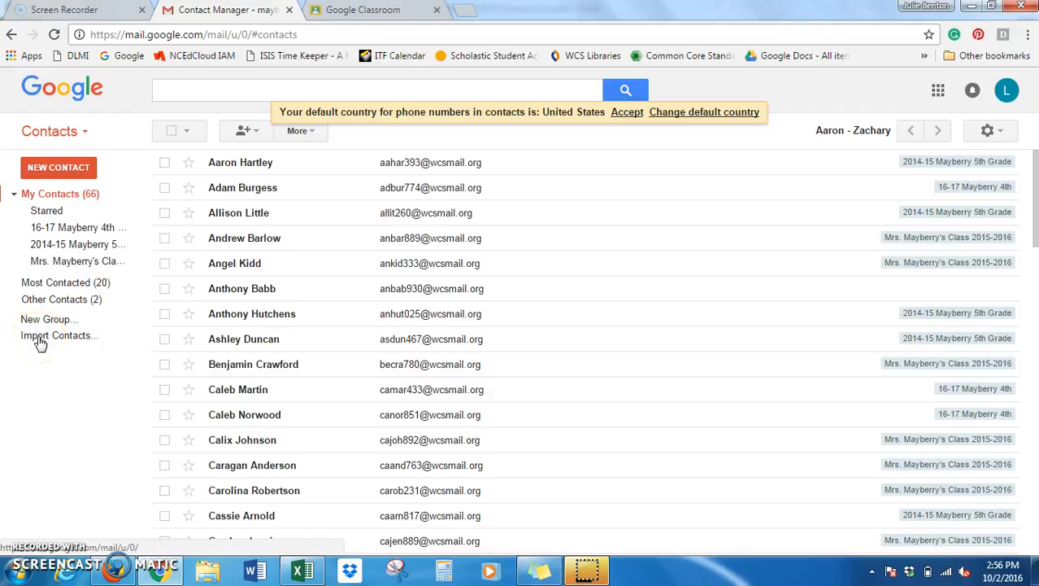
Import the '4th - Mayberry' CSV into Google Contacts and reload to show the new group.
click(40, 340)
click(390, 343)
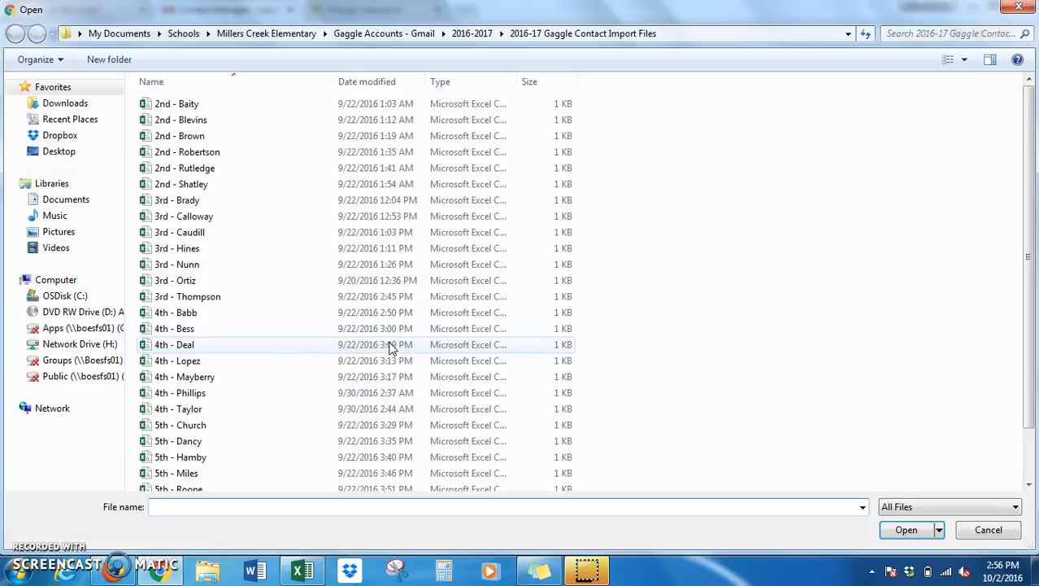
scroll(1033, 244, down, 1)
scroll(1033, 272, down, 1)
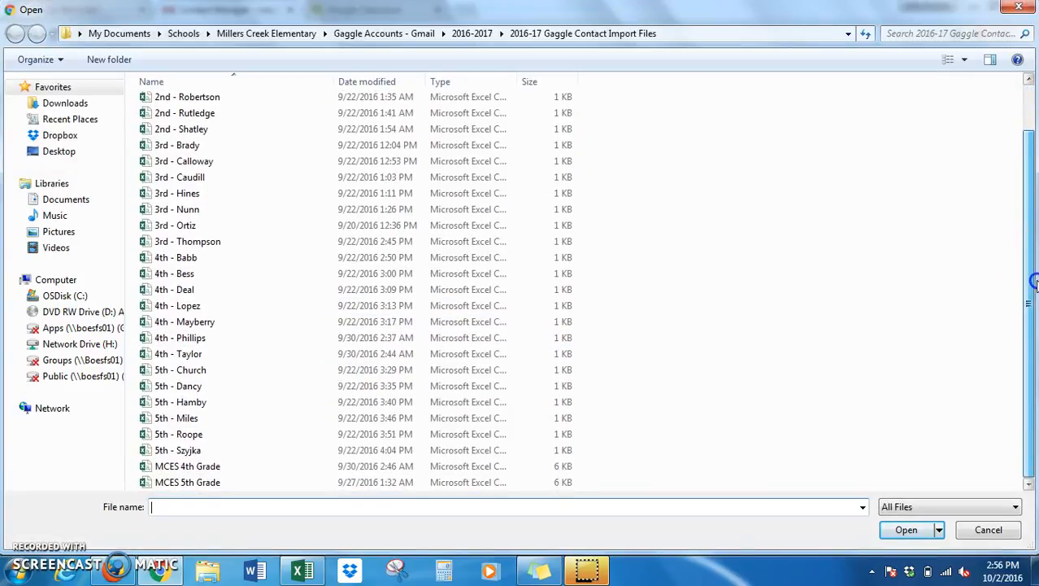
click(193, 326)
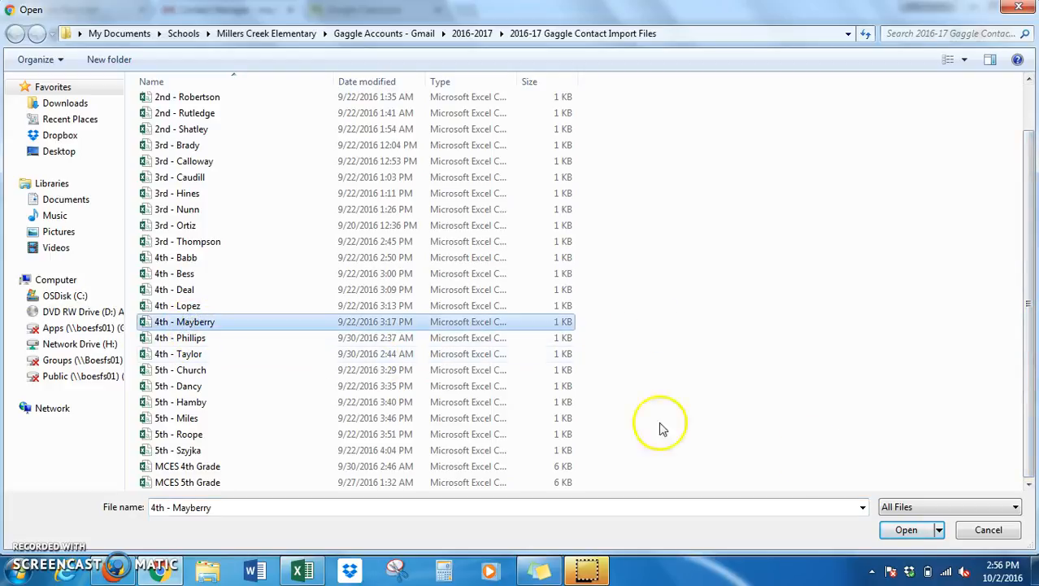
click(906, 530)
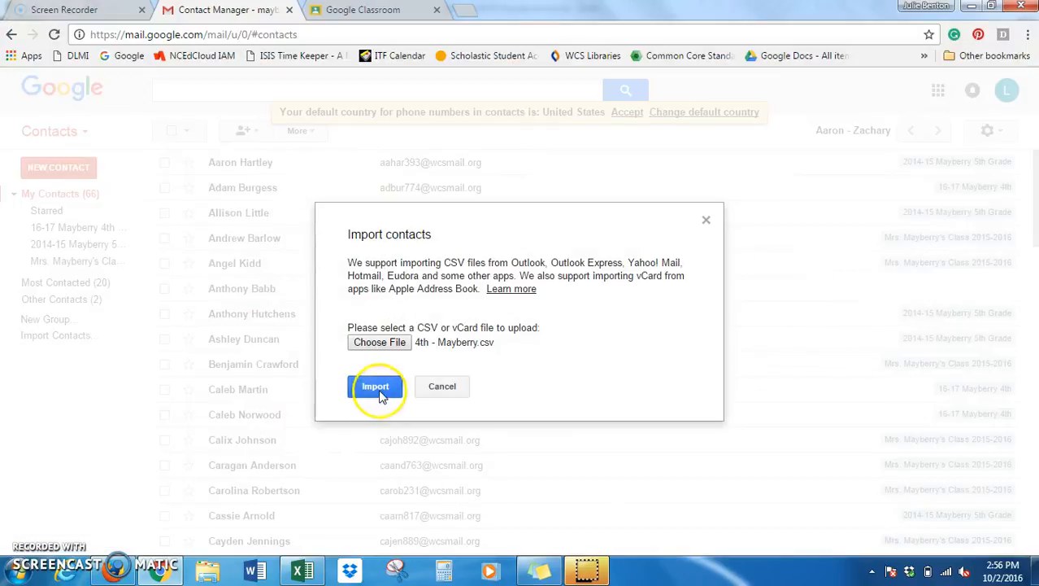
click(379, 389)
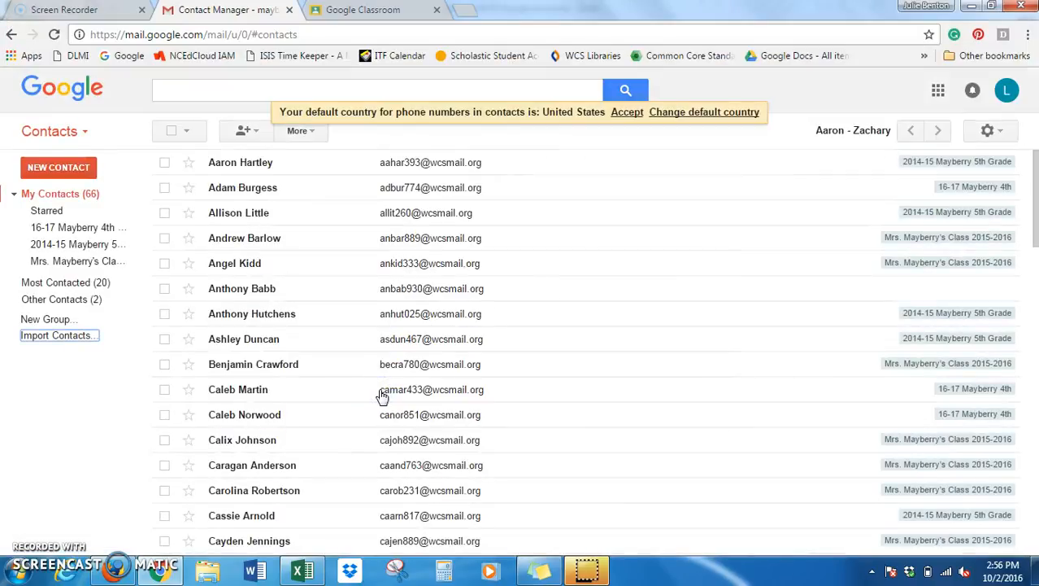
click(54, 35)
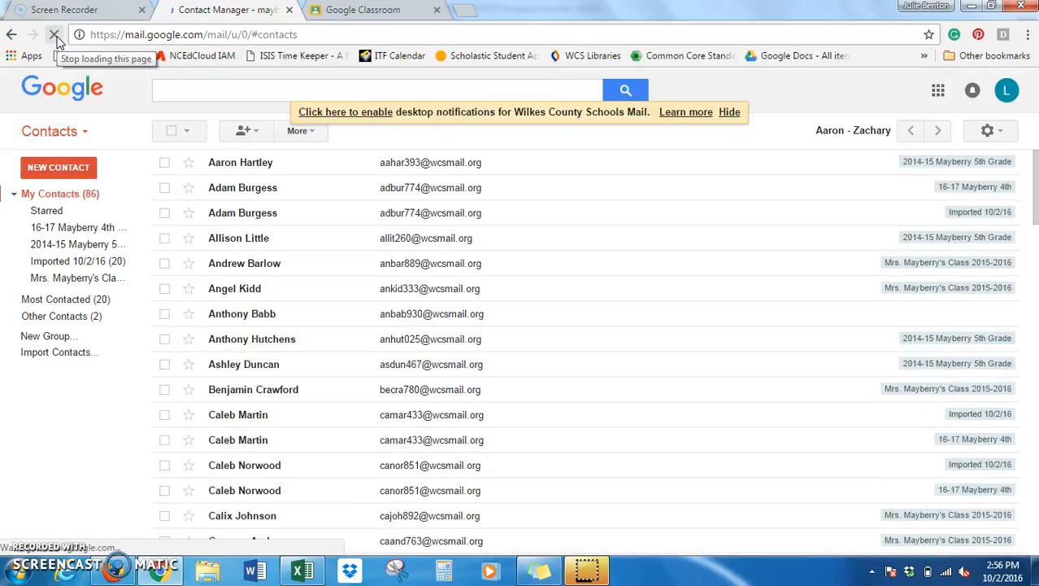
Show the Imported 10/2/16 group and merge its contacts with their existing duplicates.
click(52, 212)
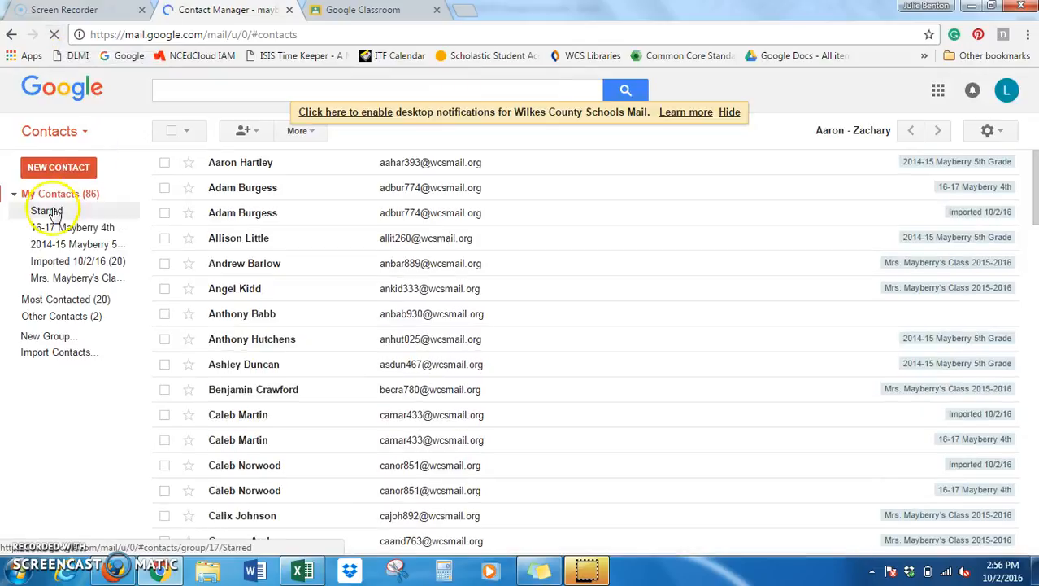
click(94, 267)
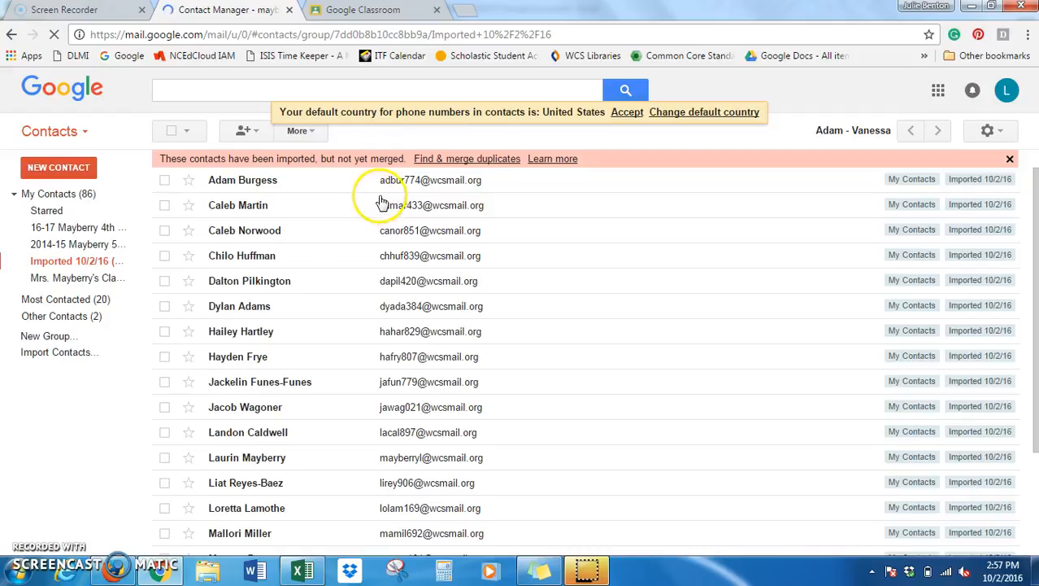
click(436, 159)
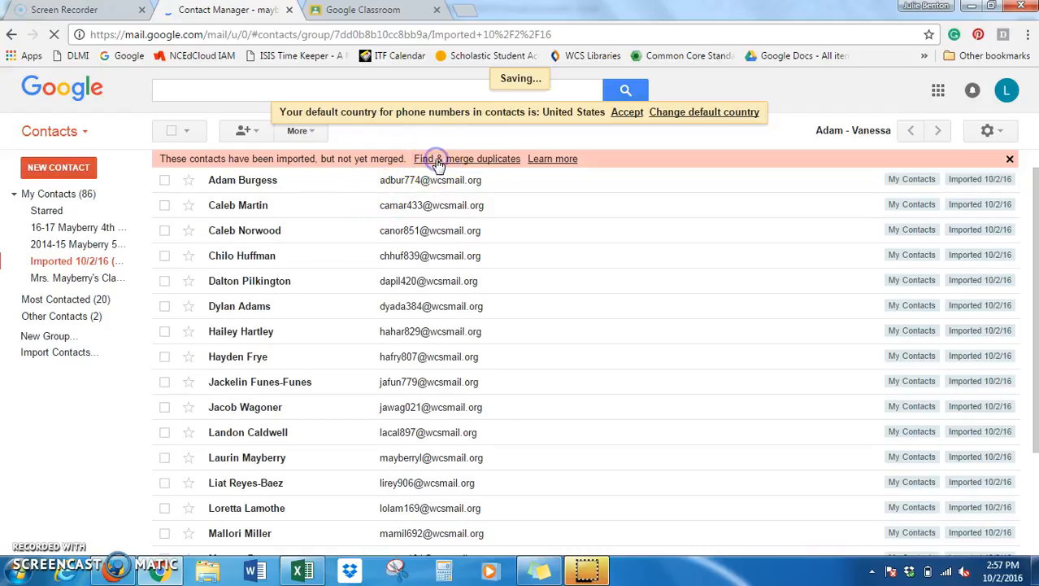
key(Return)
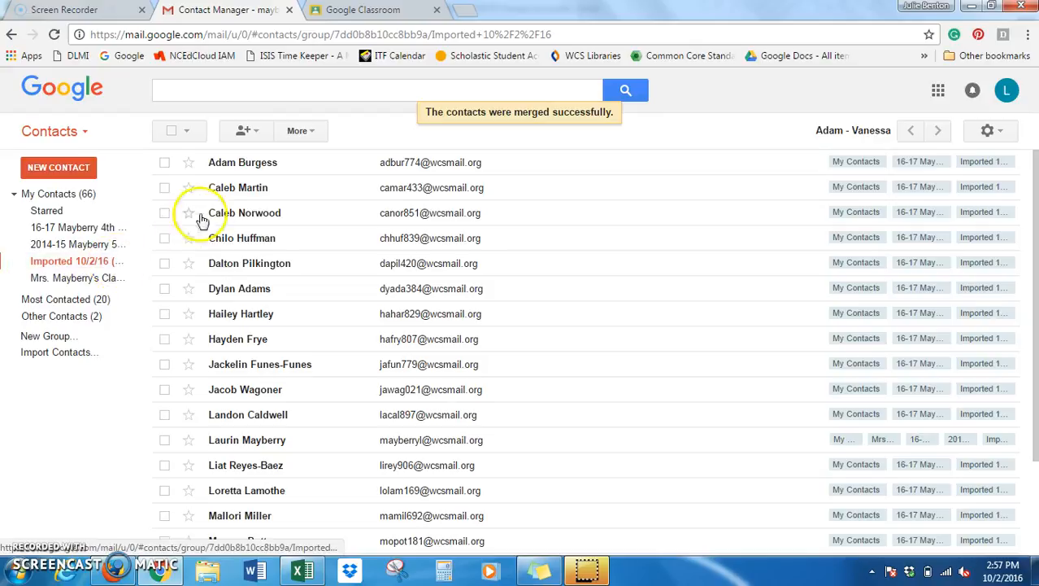
click(303, 137)
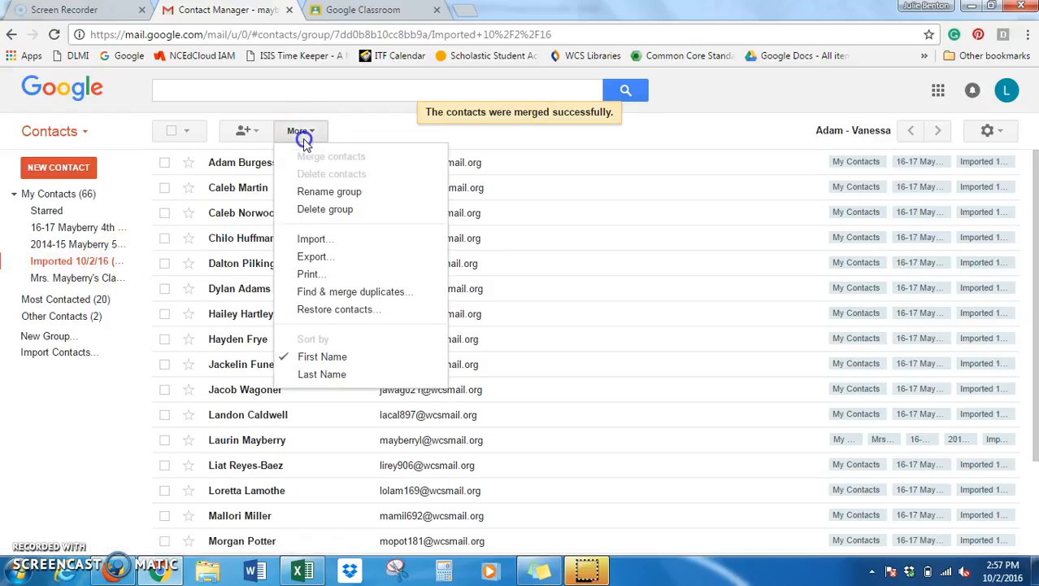
Rename the imported group to '2016-17 Mayberry 4th'.
click(320, 193)
key(BackSpace)
key(BackSpace)
key(BackSpace)
key(BackSpace)
key(BackSpace)
key(BackSpace)
key(BackSpace)
key(BackSpace)
key(BackSpace)
key(BackSpace)
key(BackSpace)
key(BackSpace)
key(BackSpace)
key(BackSpace)
key(BackSpace)
key(BackSpace)
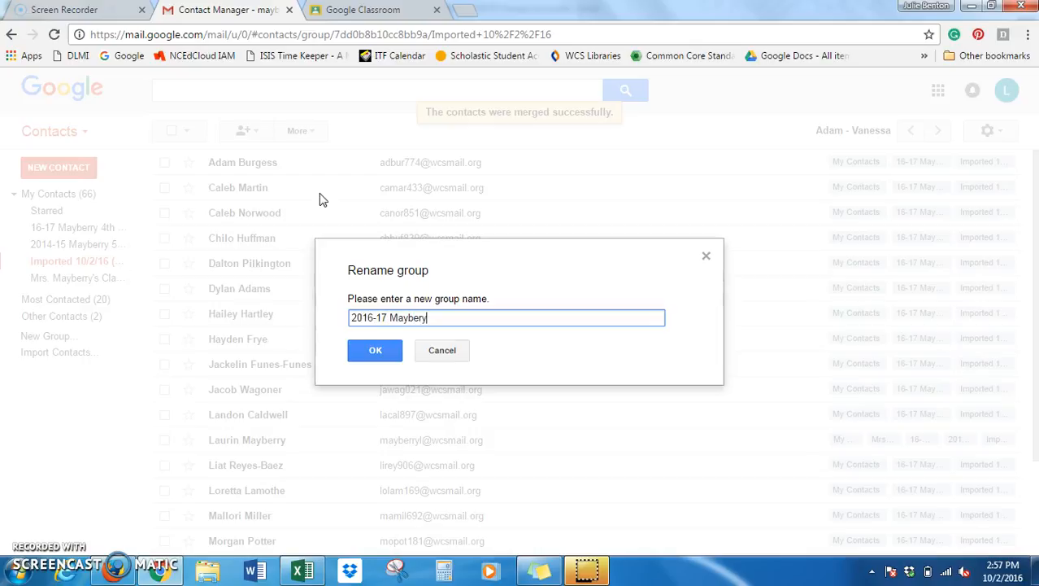
click(374, 349)
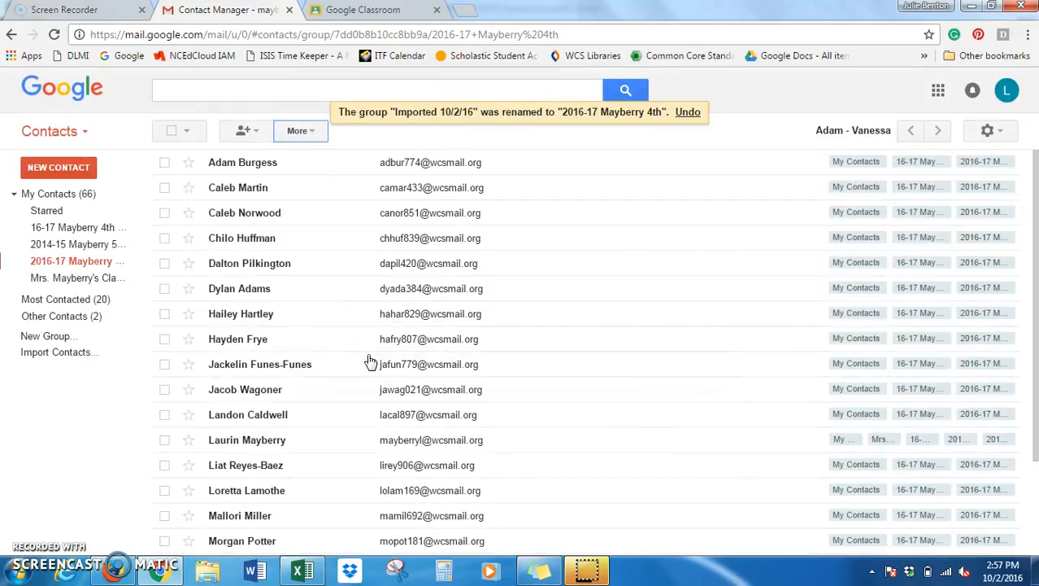
Delete the 2016-17 Mayberry 4th group while keeping its contacts, then go to Classroom.
click(43, 264)
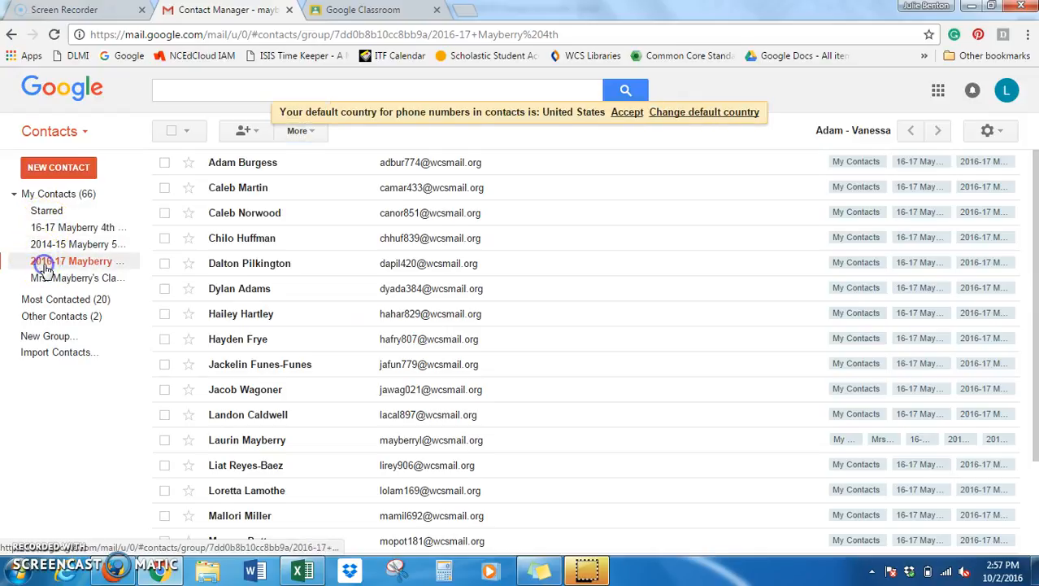
click(301, 132)
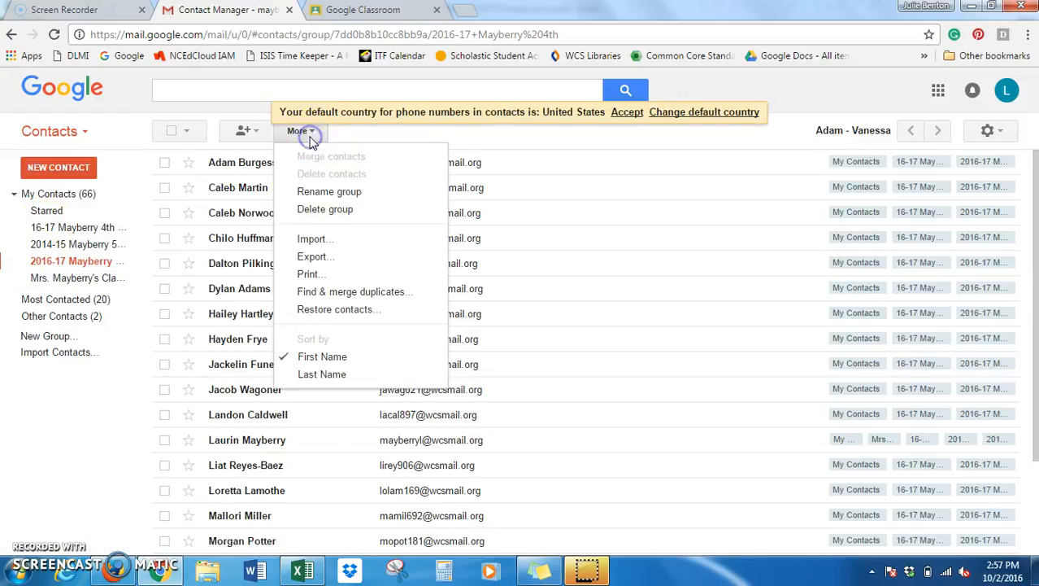
click(323, 211)
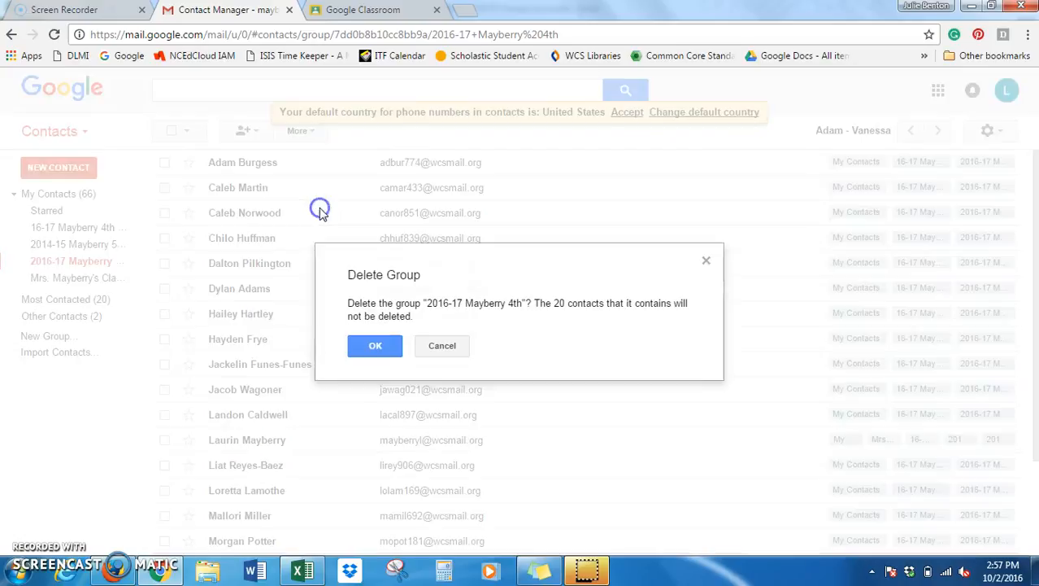
click(375, 348)
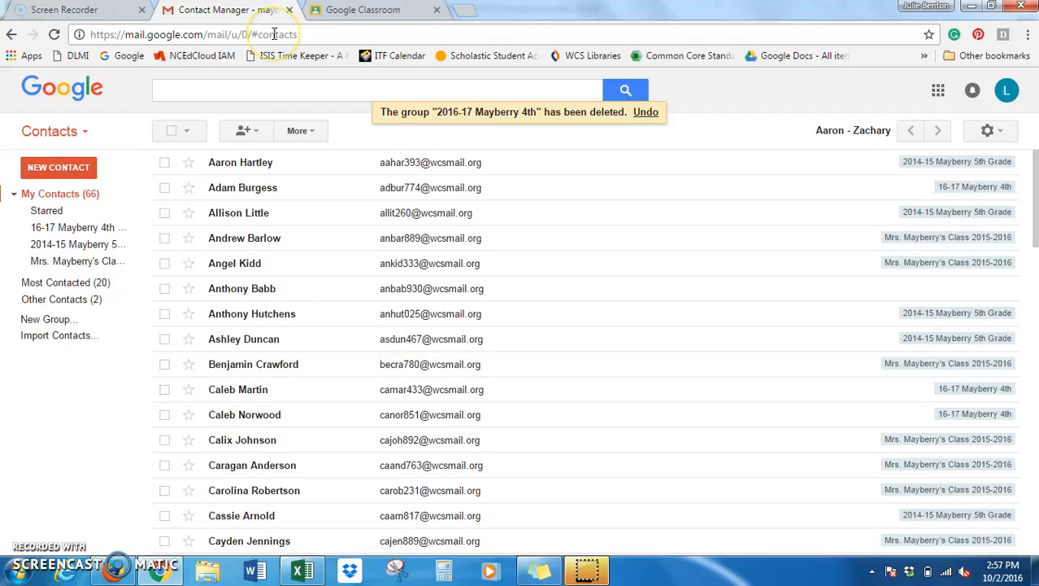
click(348, 13)
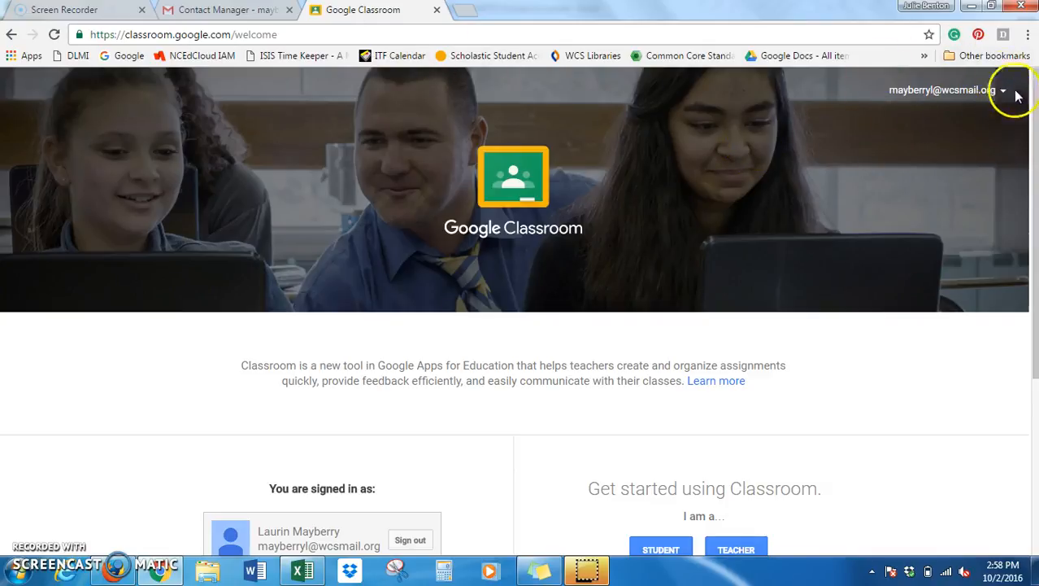
Scroll down the Classroom welcome page and choose the Teacher role.
drag(1033, 122, 1033, 238)
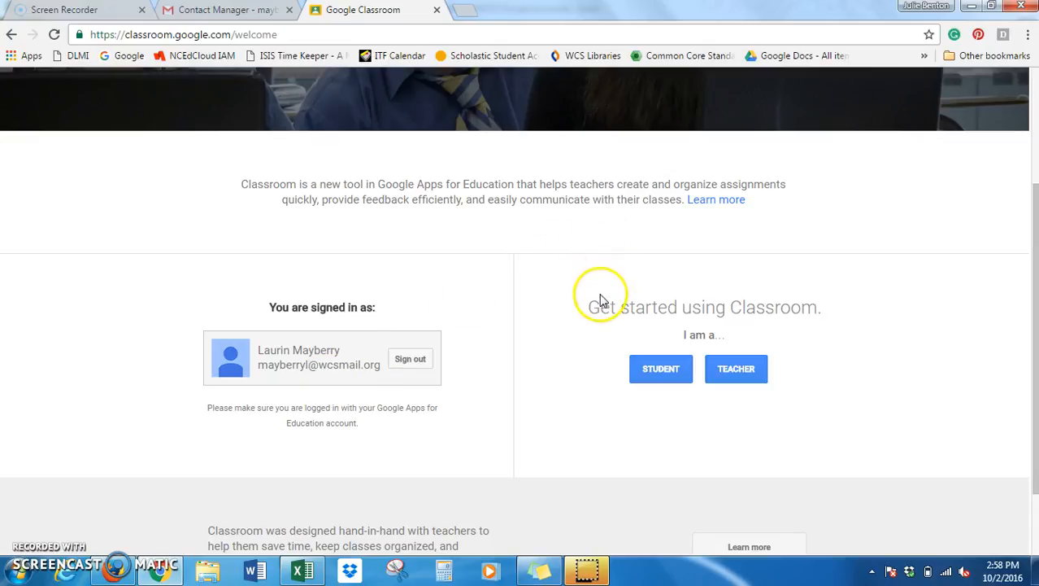
click(740, 371)
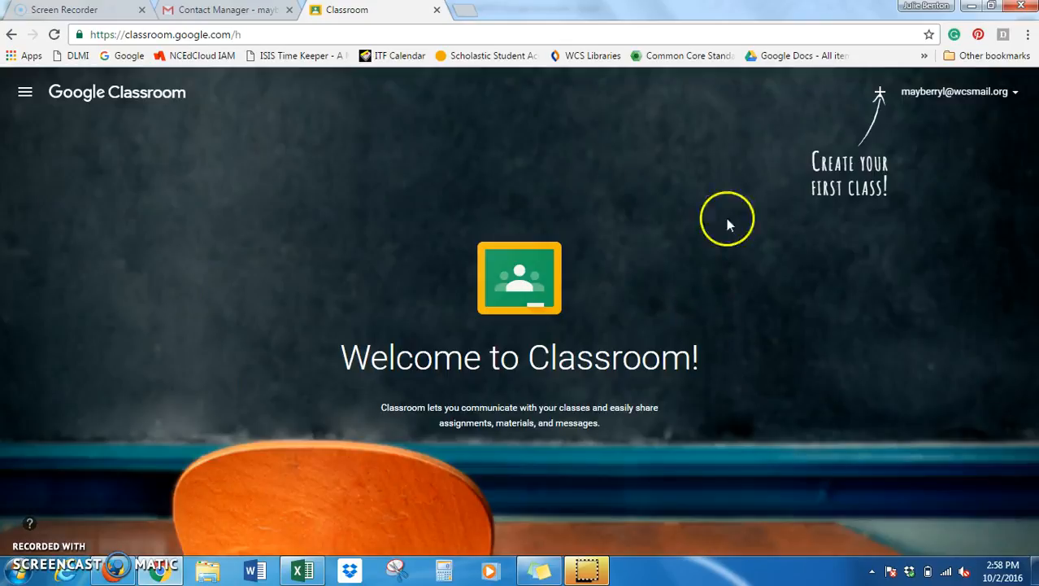
Create a new class named with the teacher's name followed by '- 4th Grade'.
click(879, 92)
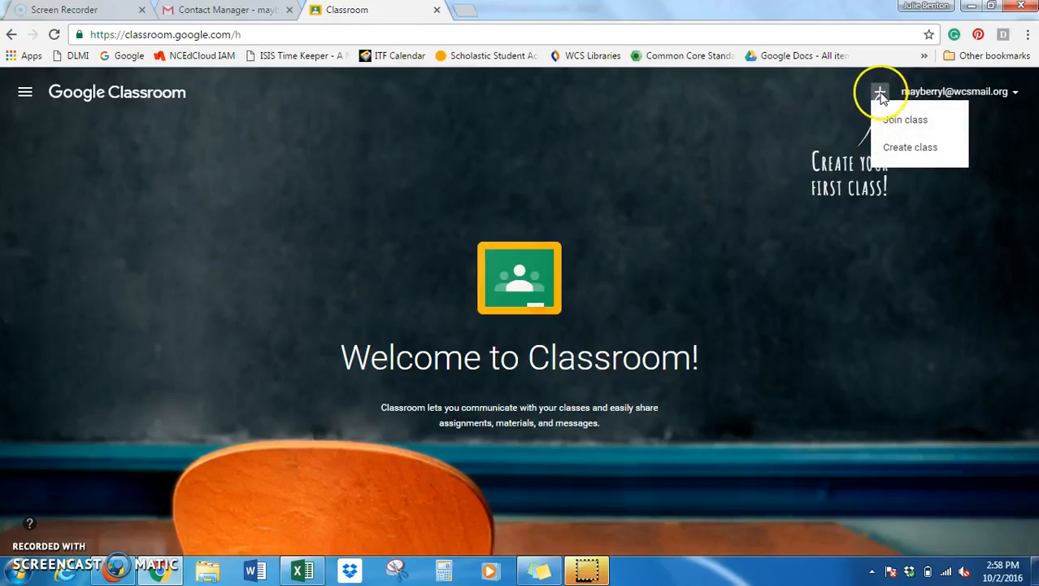
click(897, 147)
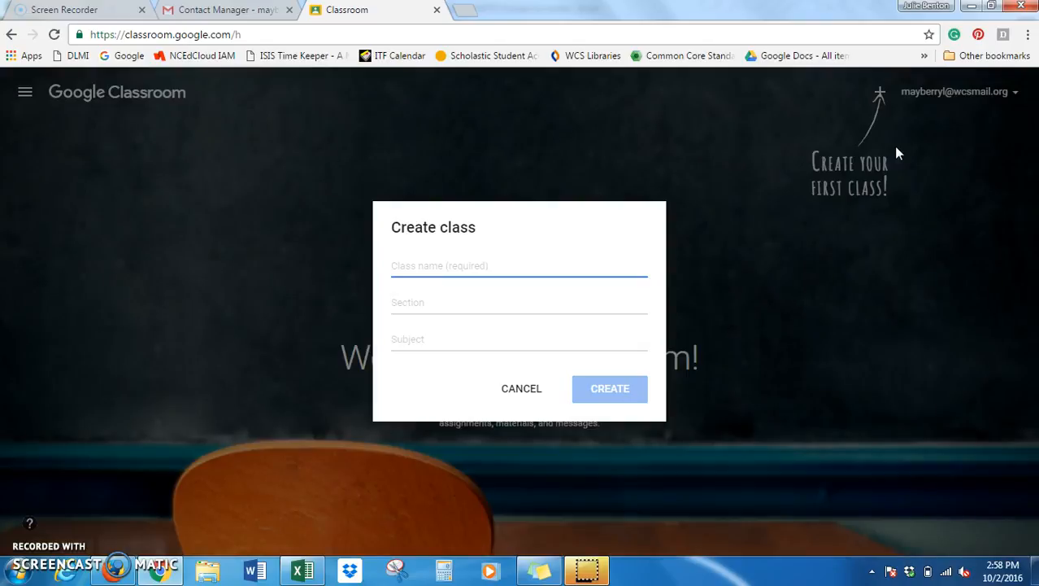
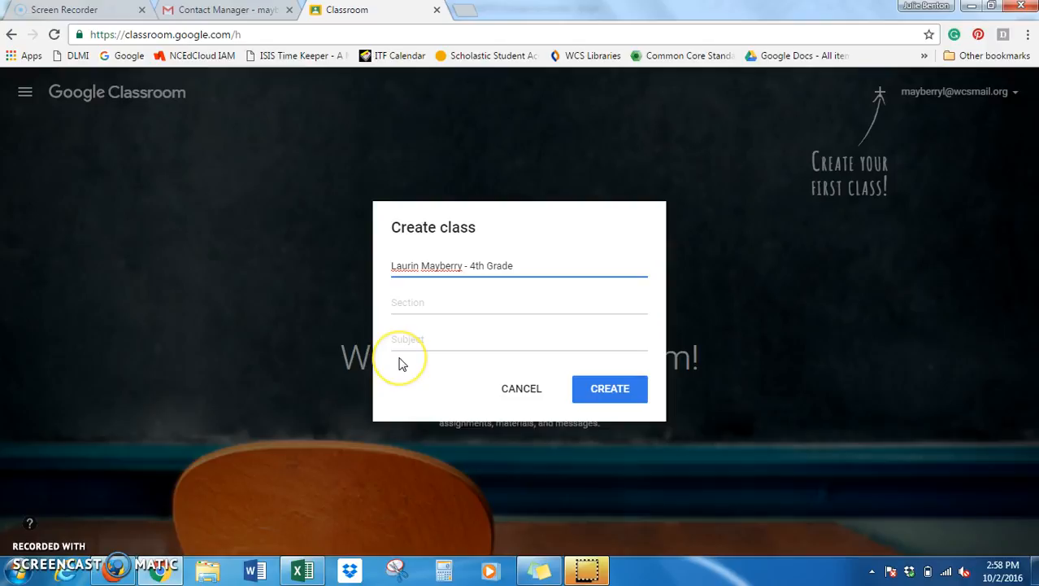
click(609, 382)
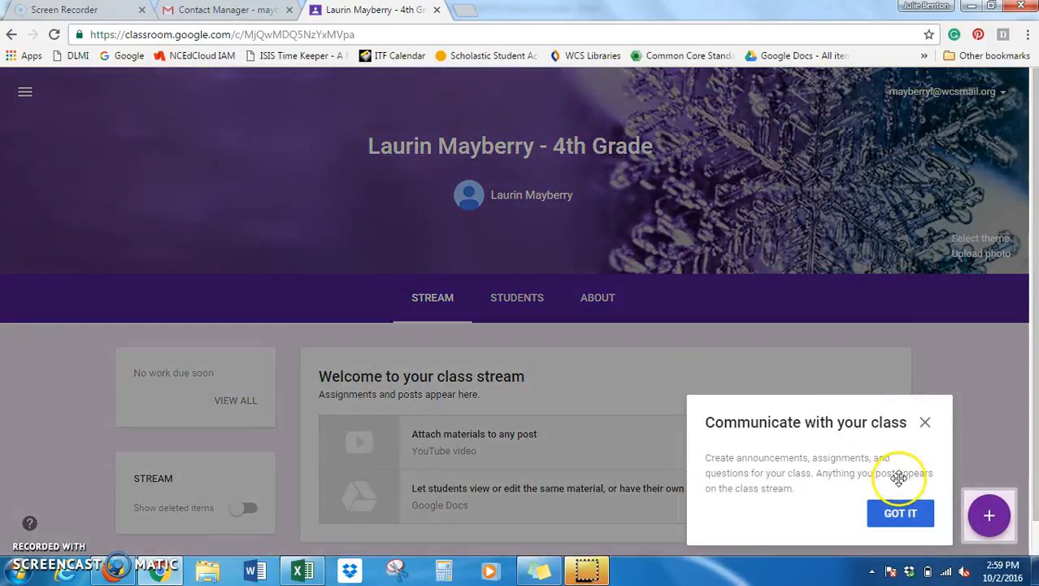
Dismiss the stream tip and apply the teal dots pattern from the Patterns gallery as class theme.
click(925, 423)
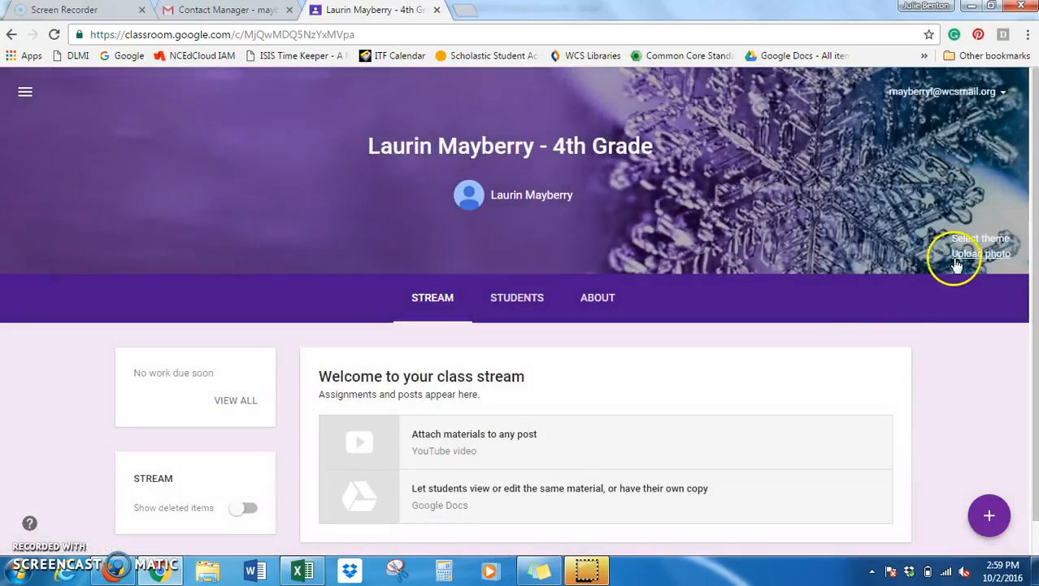
click(979, 239)
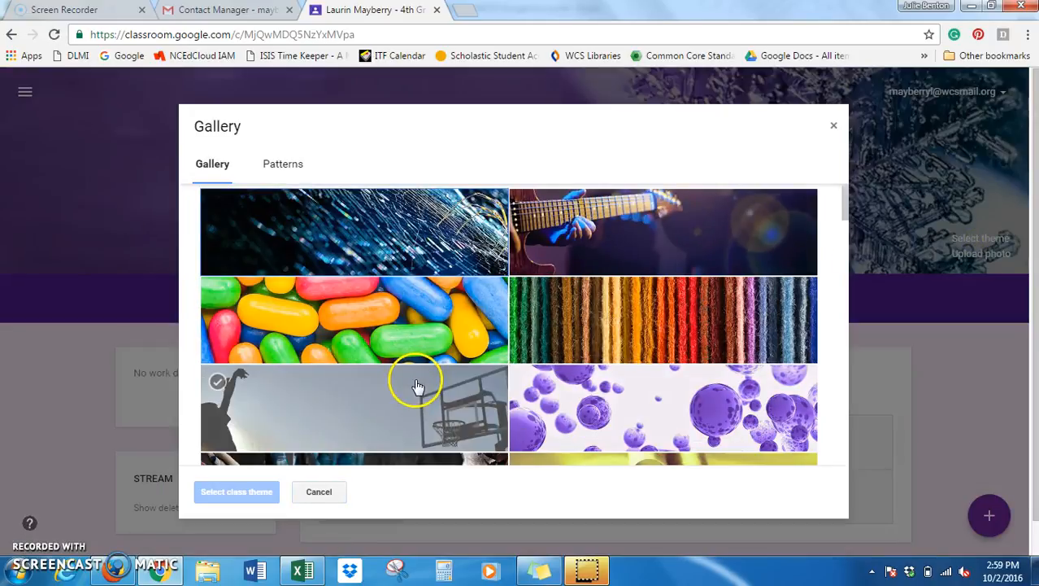
drag(844, 198, 906, 461)
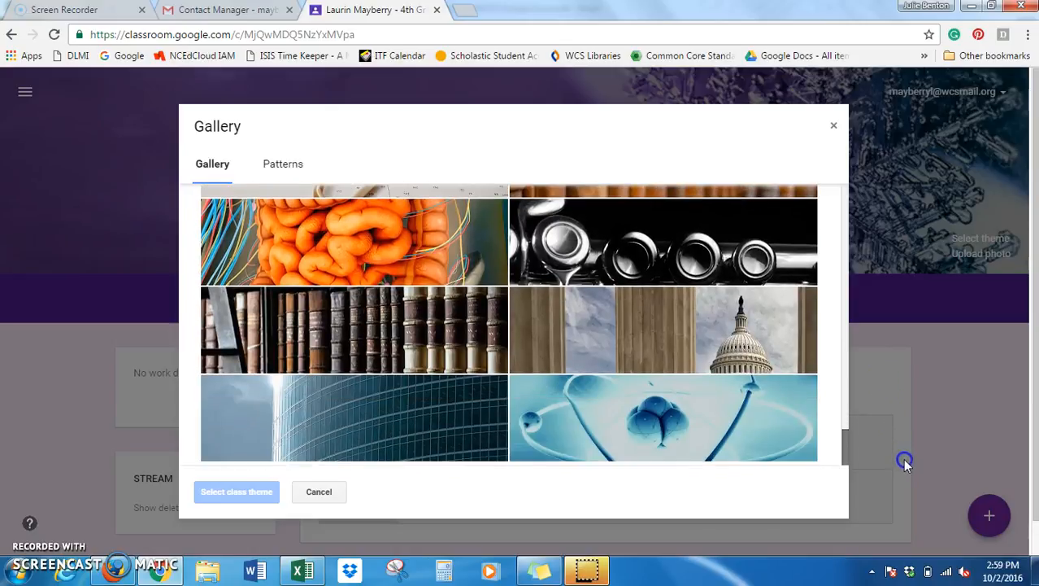
click(279, 162)
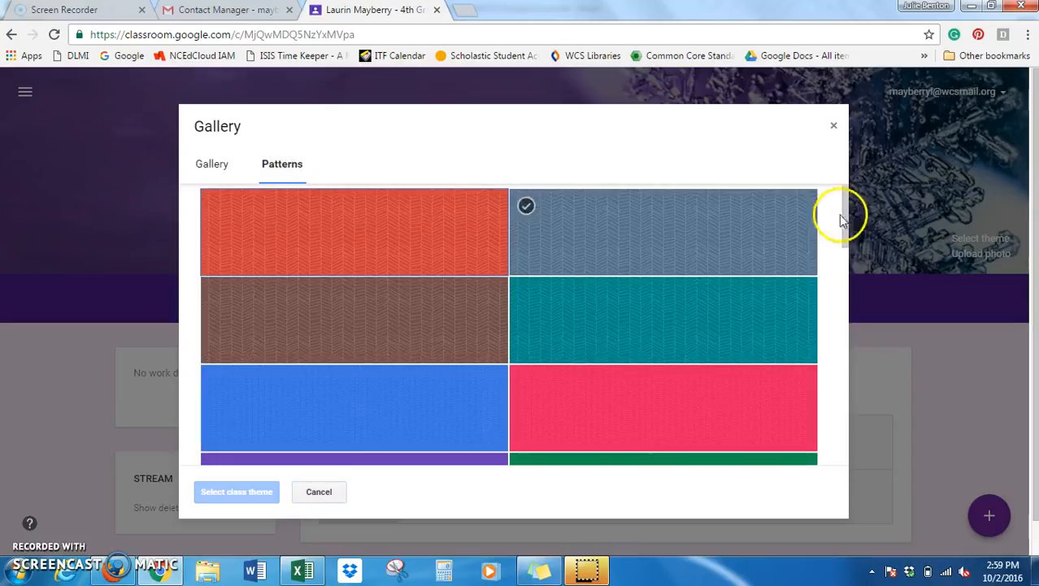
drag(846, 214, 911, 441)
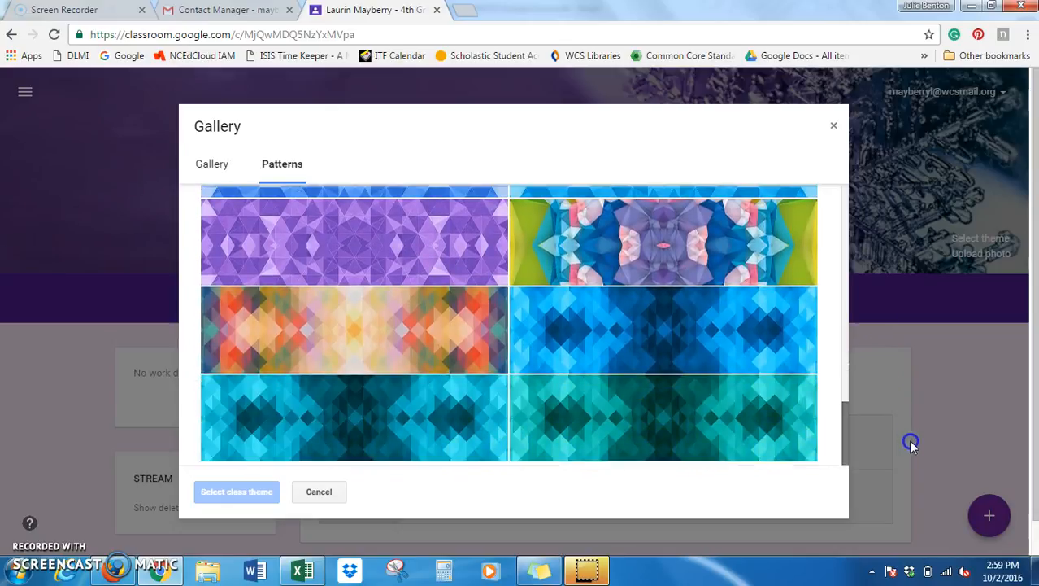
click(535, 453)
click(672, 267)
click(402, 262)
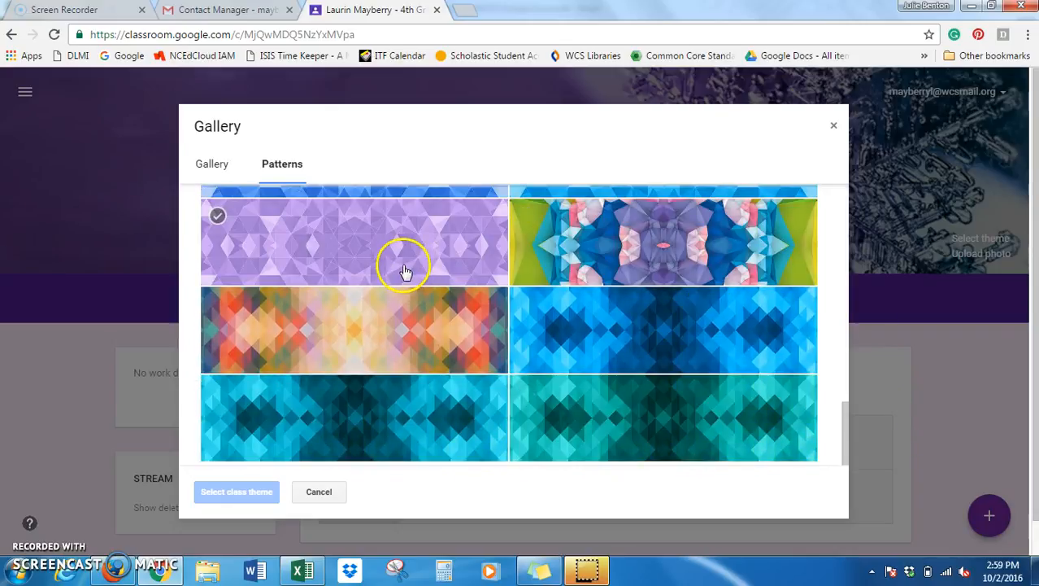
drag(847, 429, 843, 344)
click(279, 318)
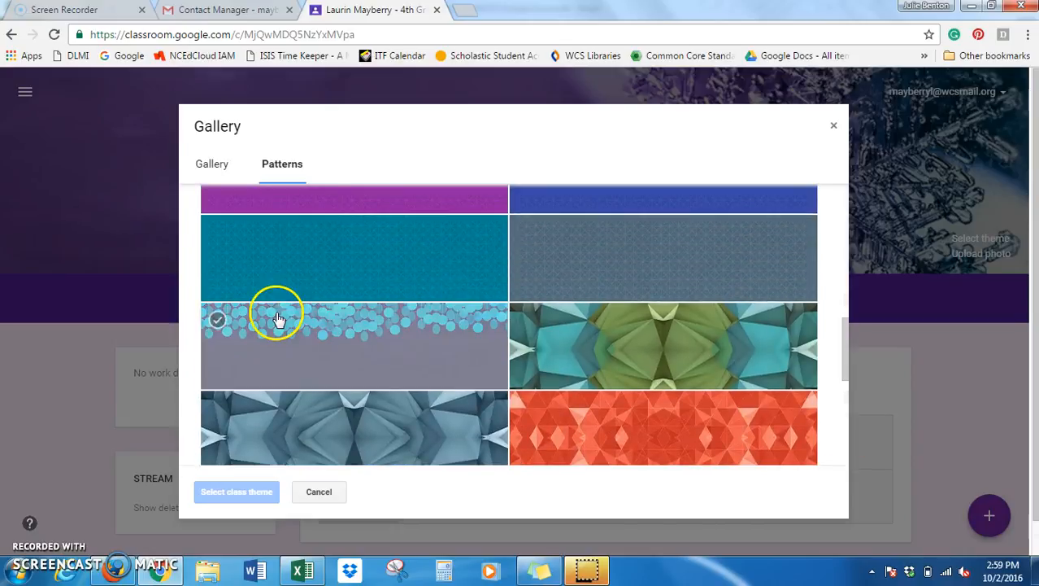
click(248, 492)
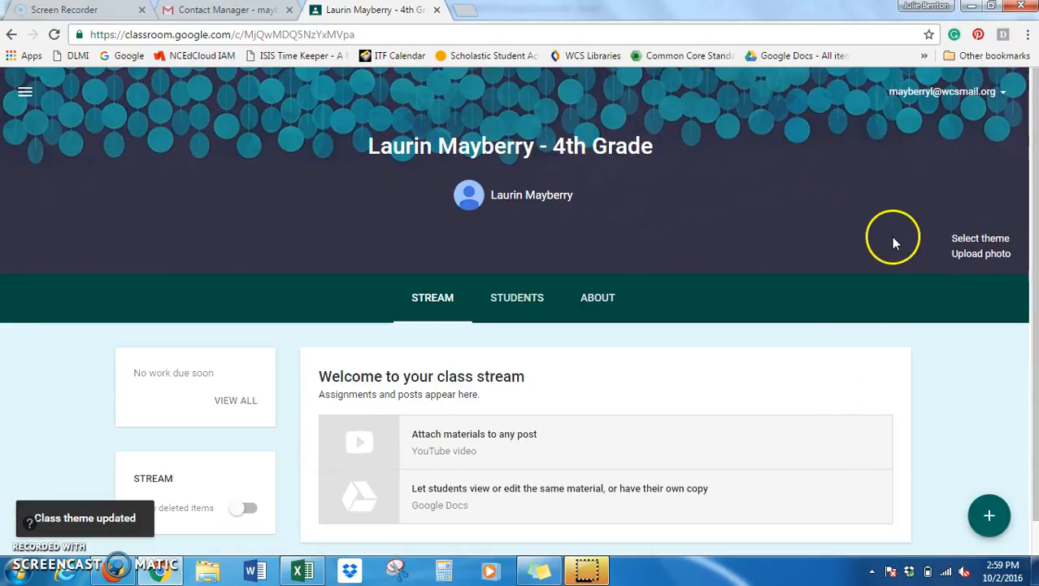
Open the Students page and keep the permission at 'Students can post and comment'.
click(523, 303)
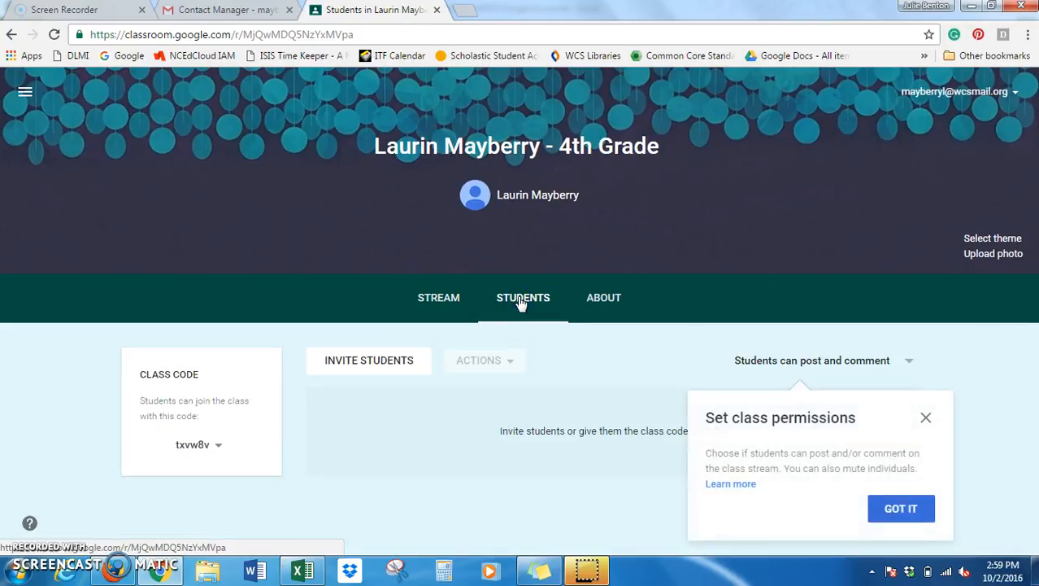
click(925, 417)
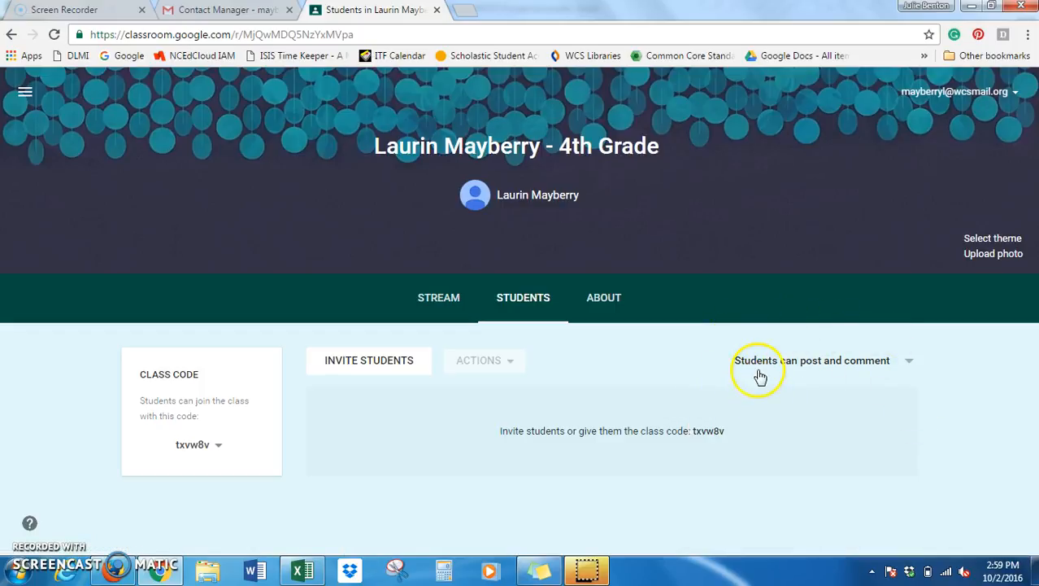
click(909, 363)
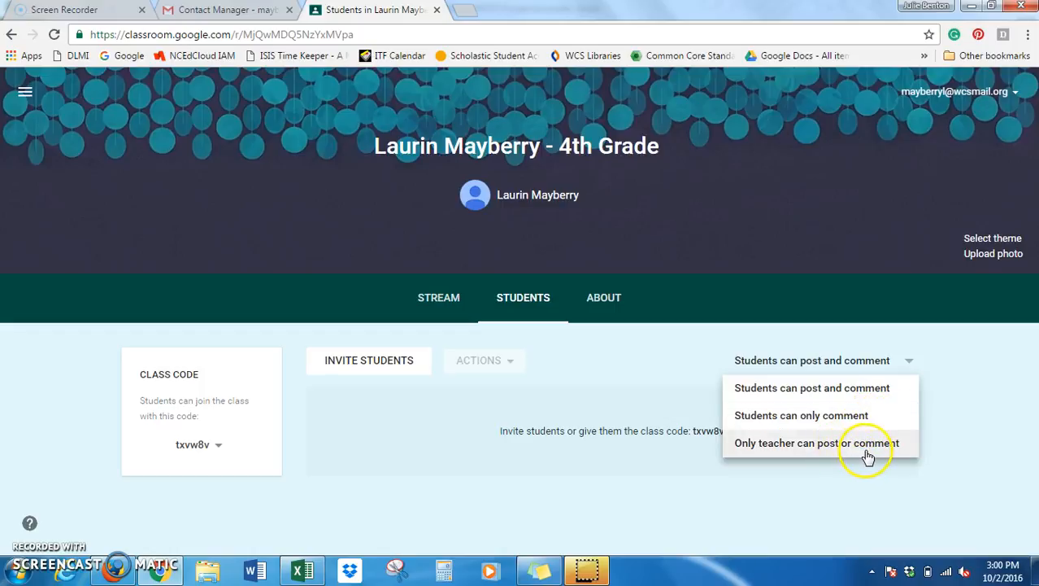
click(805, 389)
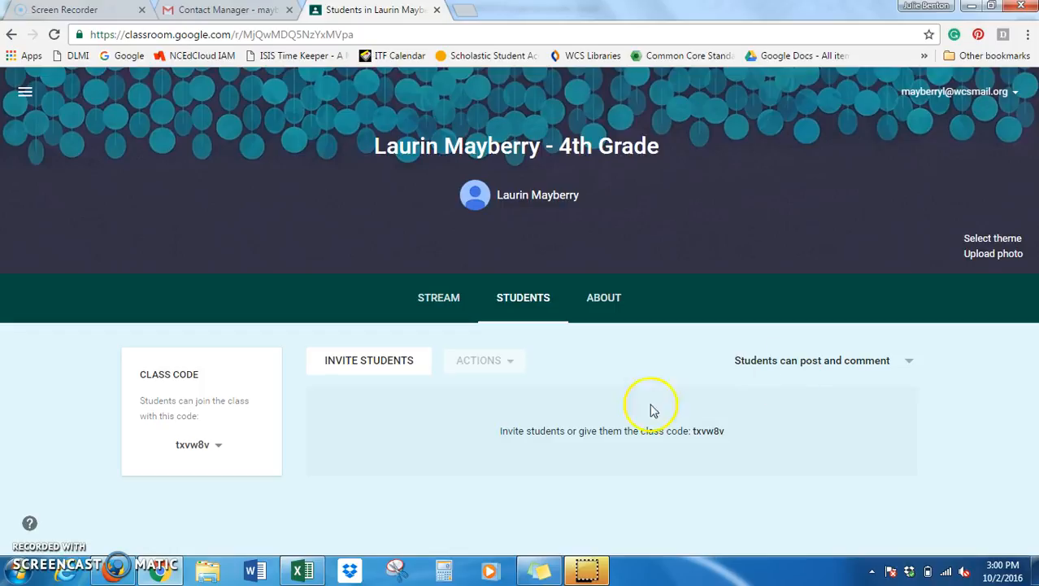
click(380, 367)
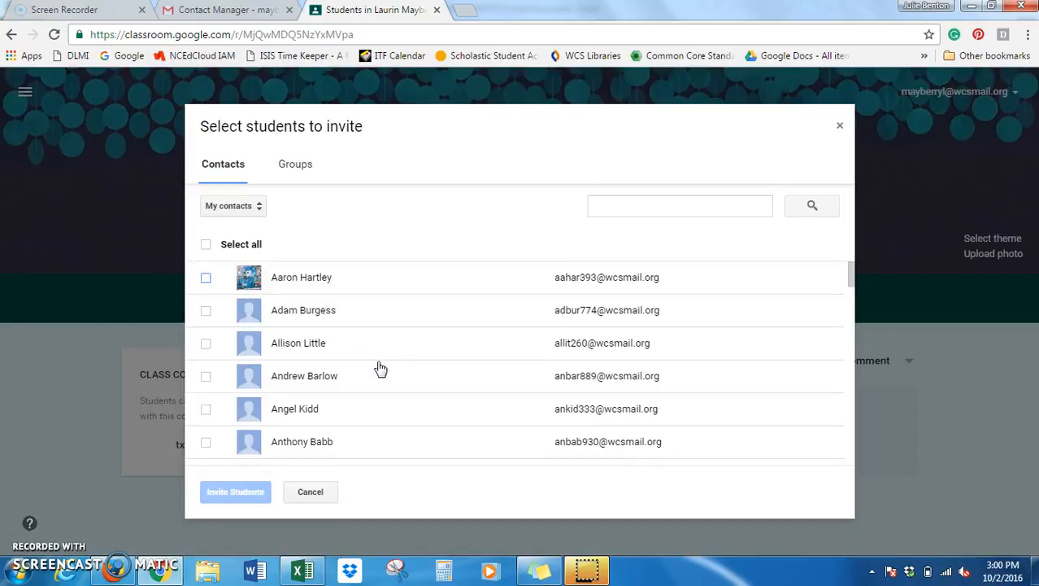
Select all 19 contacts in the 4th-grade contact group and invite them as students.
click(231, 207)
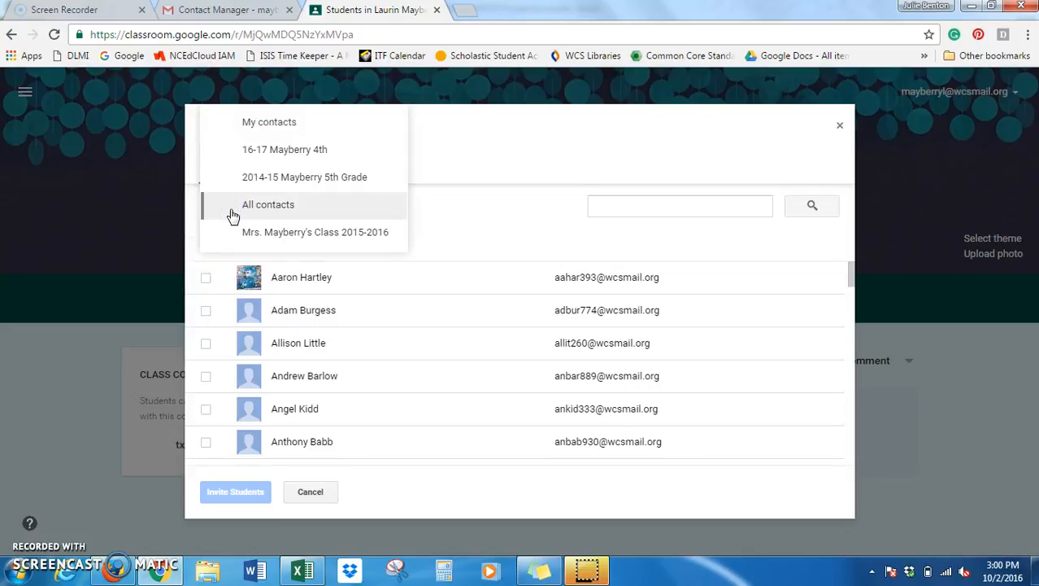
click(268, 155)
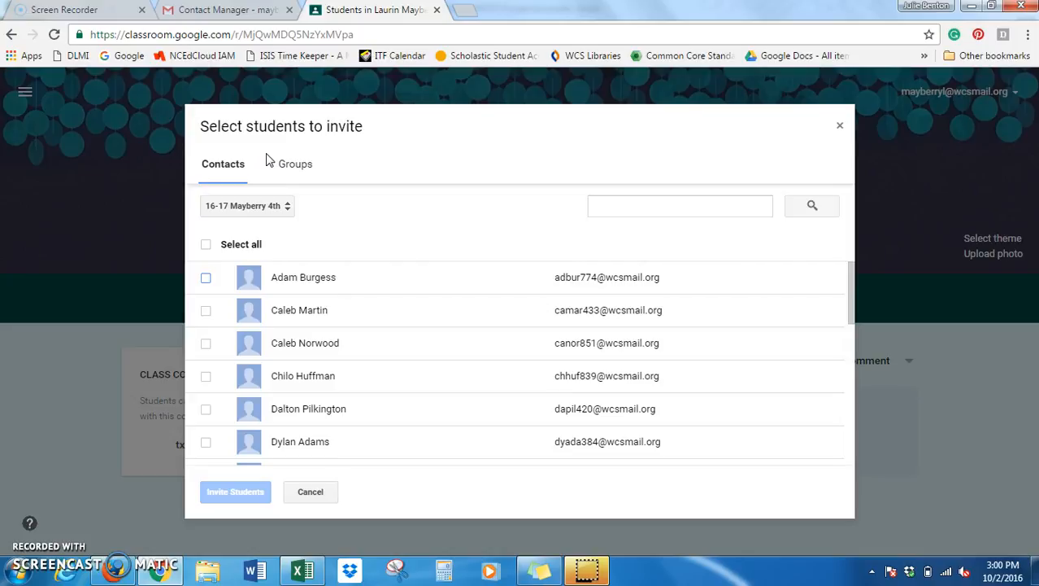
click(206, 246)
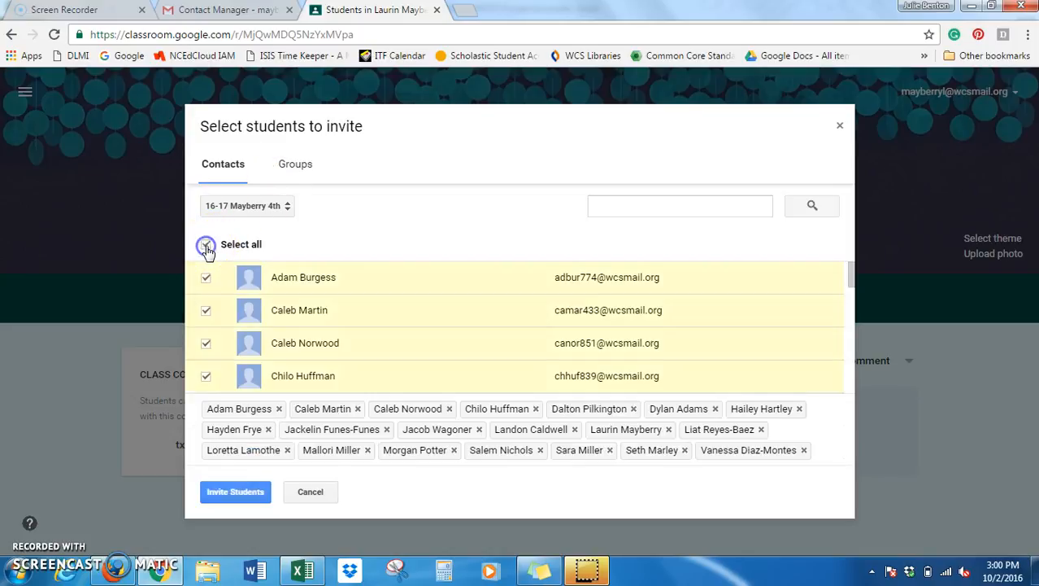
click(239, 491)
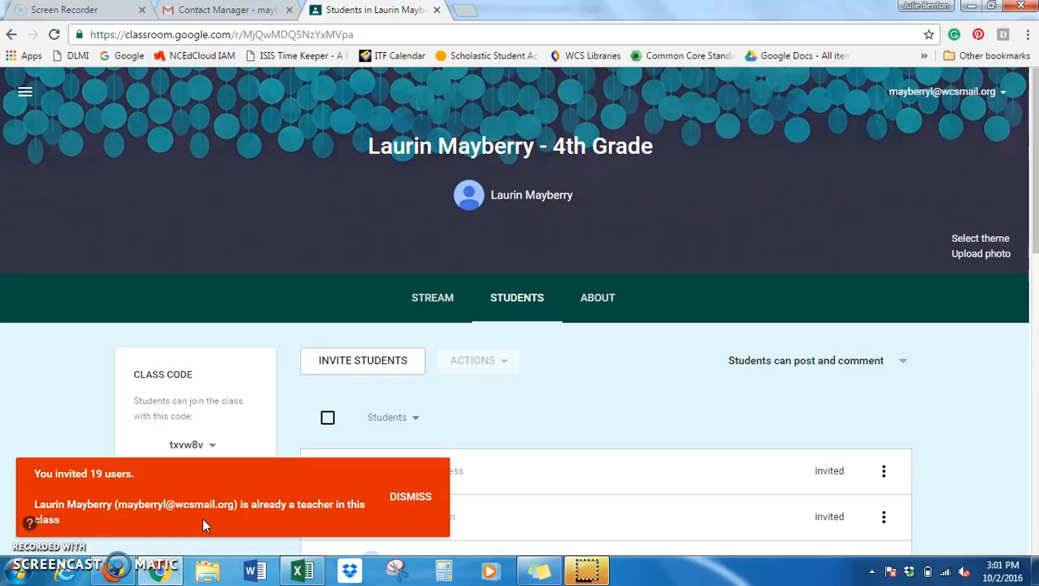
Dismiss the invitation notice and scroll through the roster of invited students.
click(413, 496)
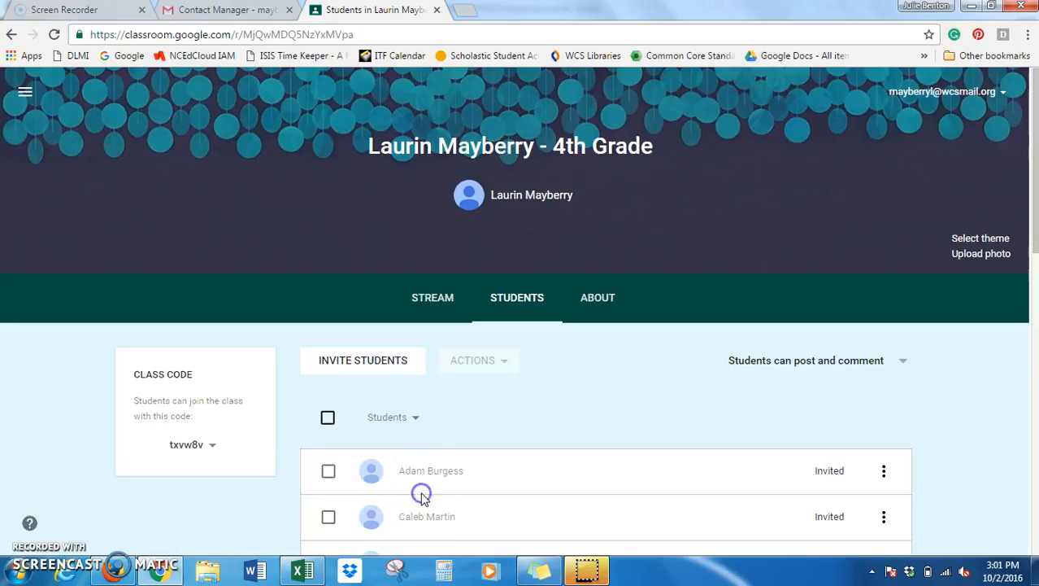
drag(1036, 191, 1036, 253)
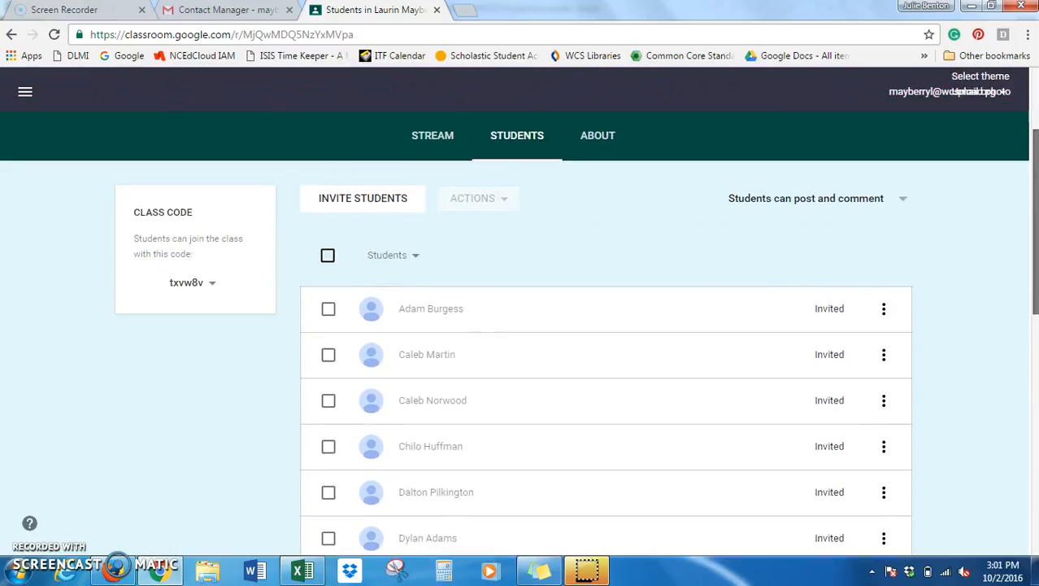